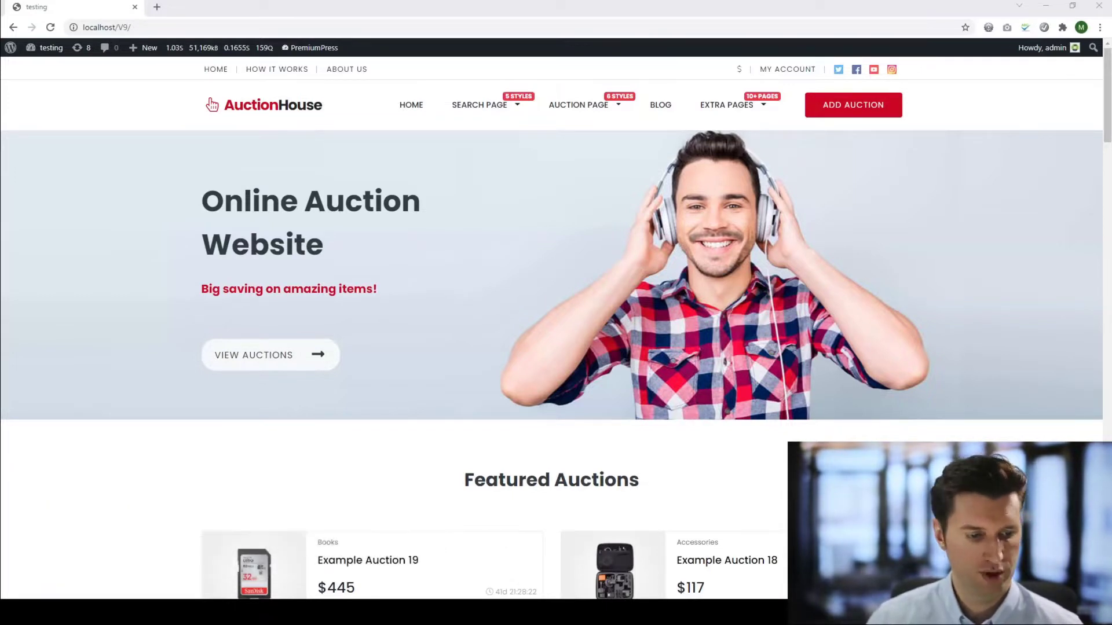
- Open wp-admin in a new tab and go to PremiumPress Settings > Google Adsense
{"action": "left_click", "coordinate": [225, 419]}
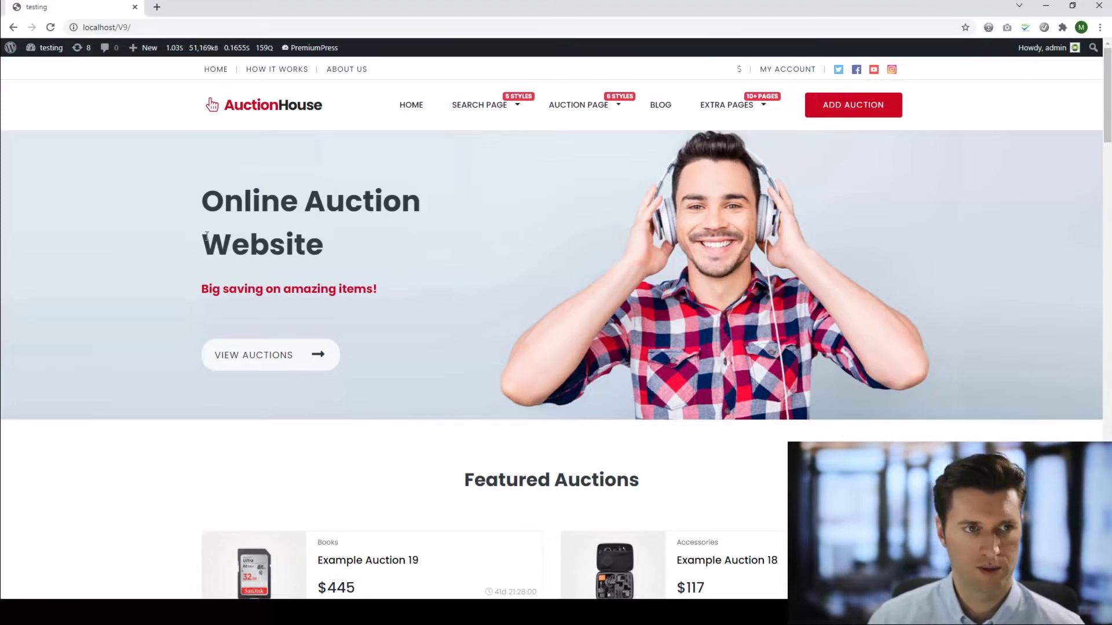
{"action": "mouse_move", "coordinate": [46, 47]}
{"action": "middle_click", "coordinate": [44, 68]}
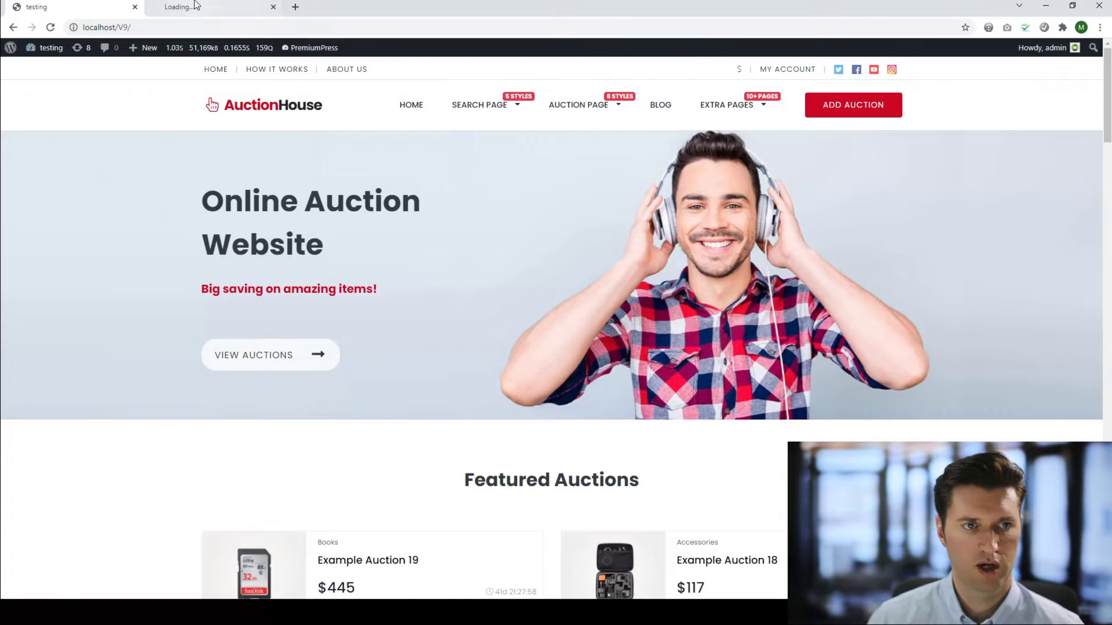
{"action": "key", "text": "ctrl+Tab"}
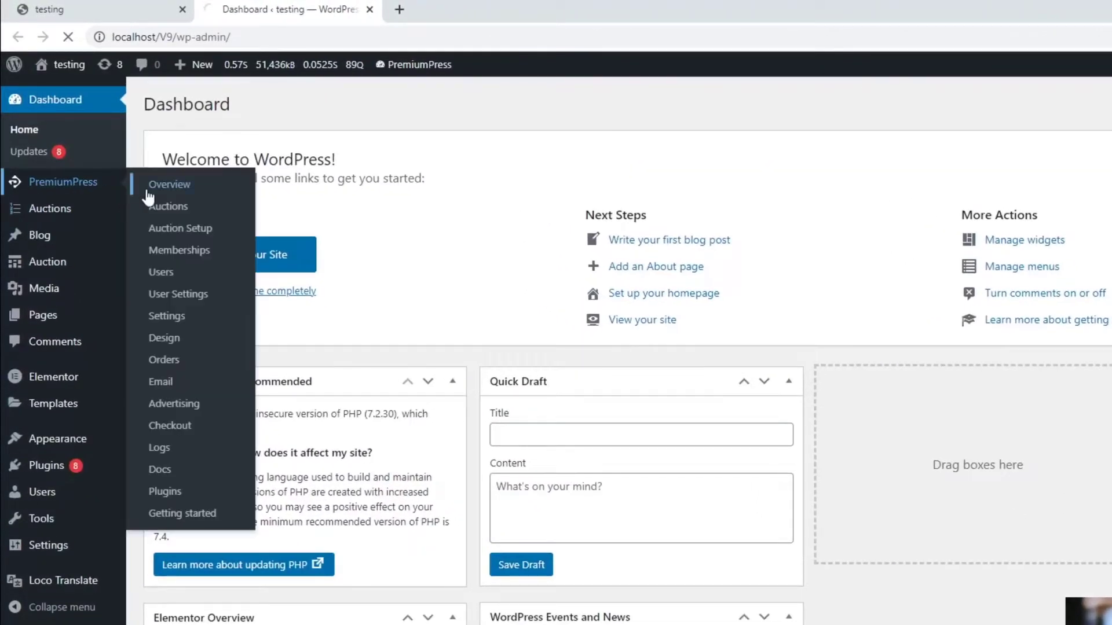
{"action": "left_click", "coordinate": [151, 188]}
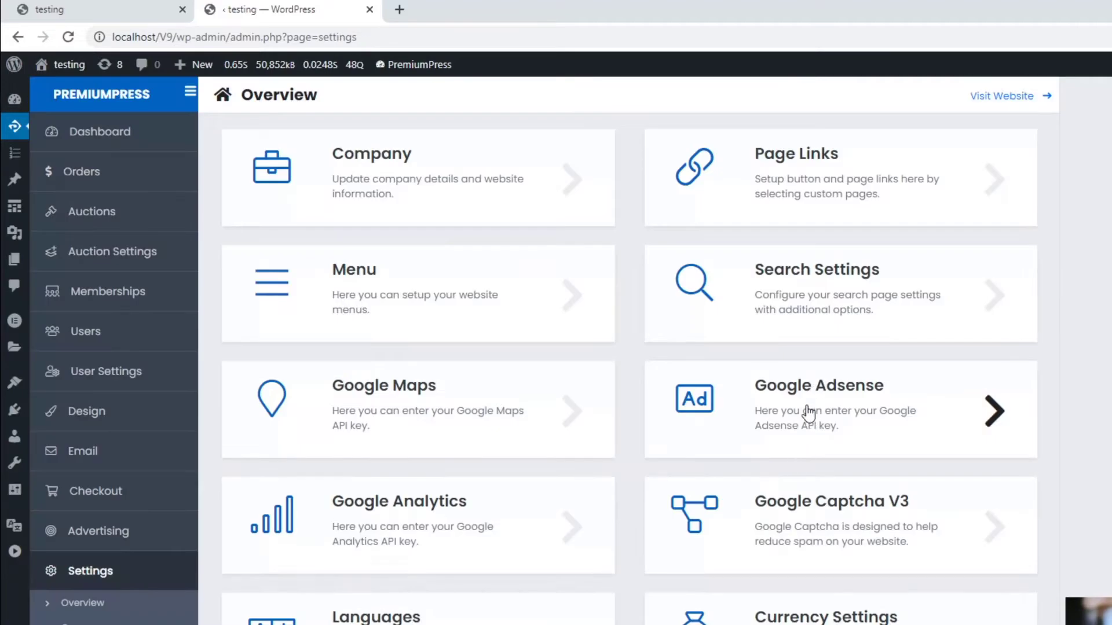
{"action": "left_click", "coordinate": [845, 418]}
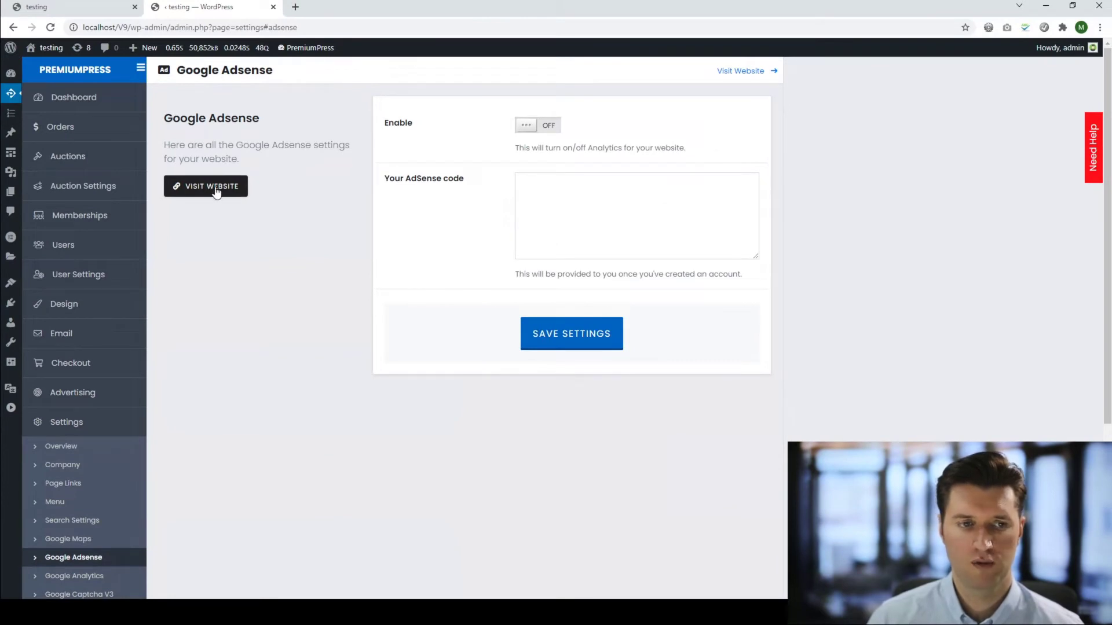
- From Visit Website, start connecting the site under AdSense Sites and copy its script code
{"action": "left_click", "coordinate": [216, 190]}
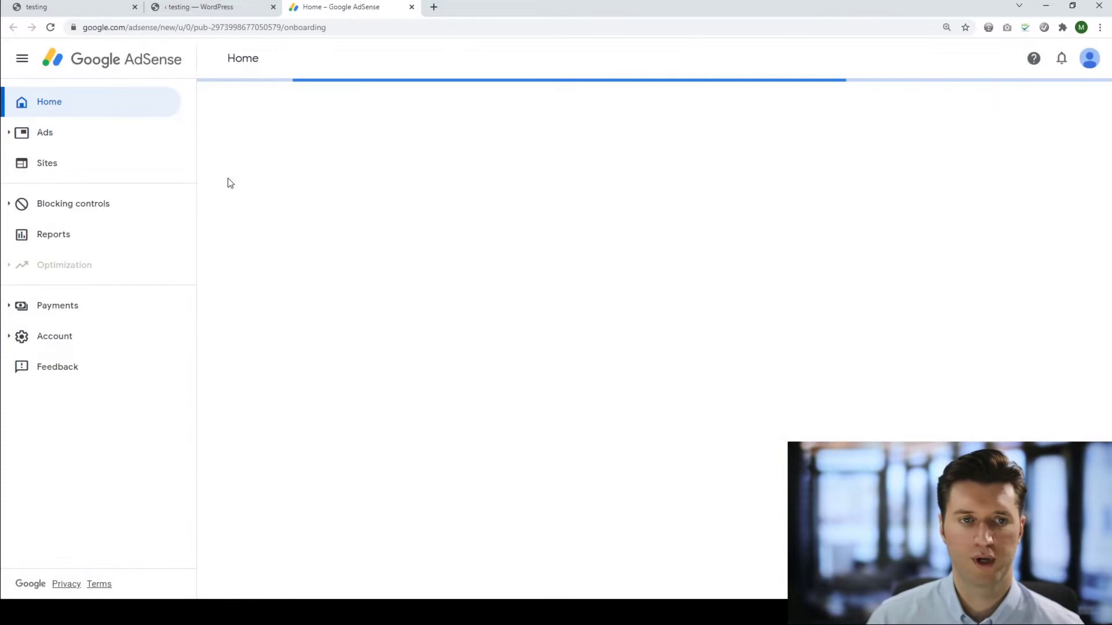
{"action": "key", "text": "ctrl+shift+Tab"}
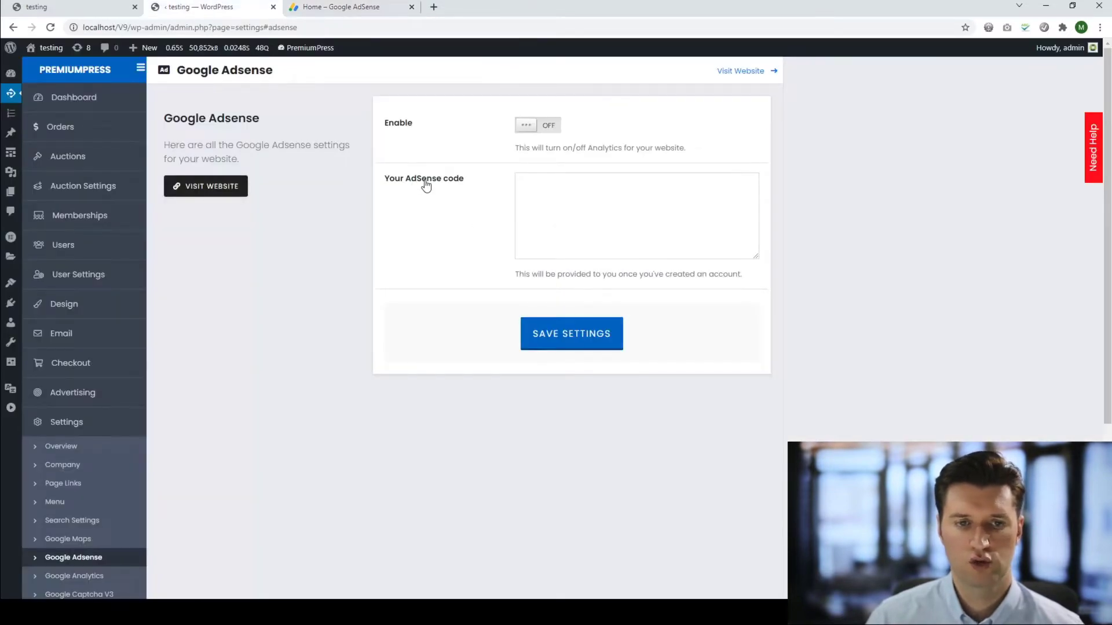
{"action": "left_click", "coordinate": [375, 8]}
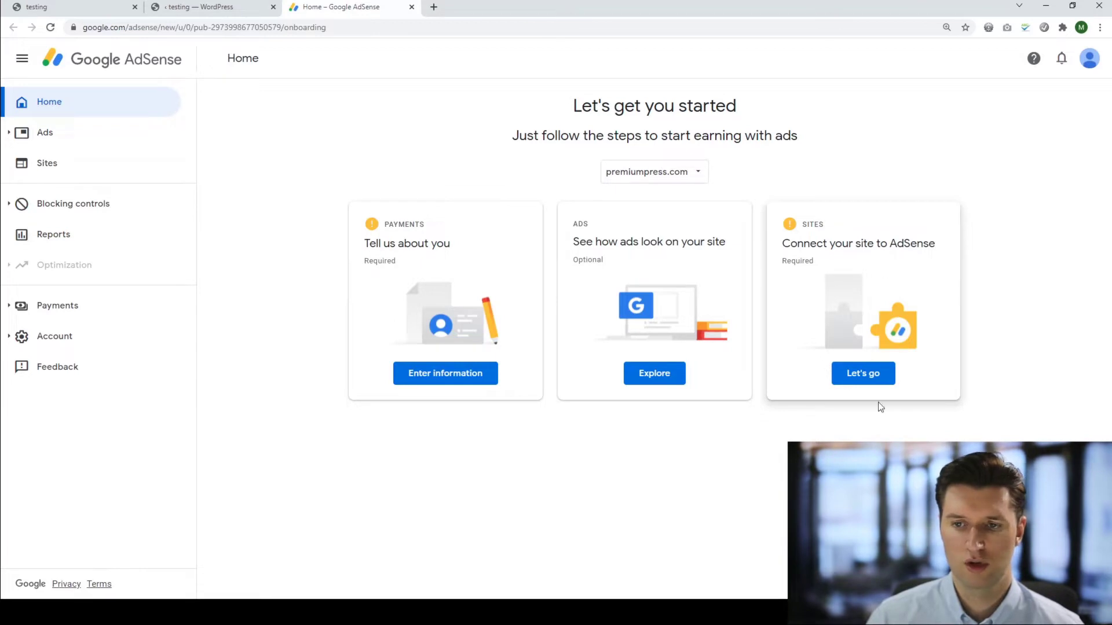
{"action": "left_click", "coordinate": [871, 377]}
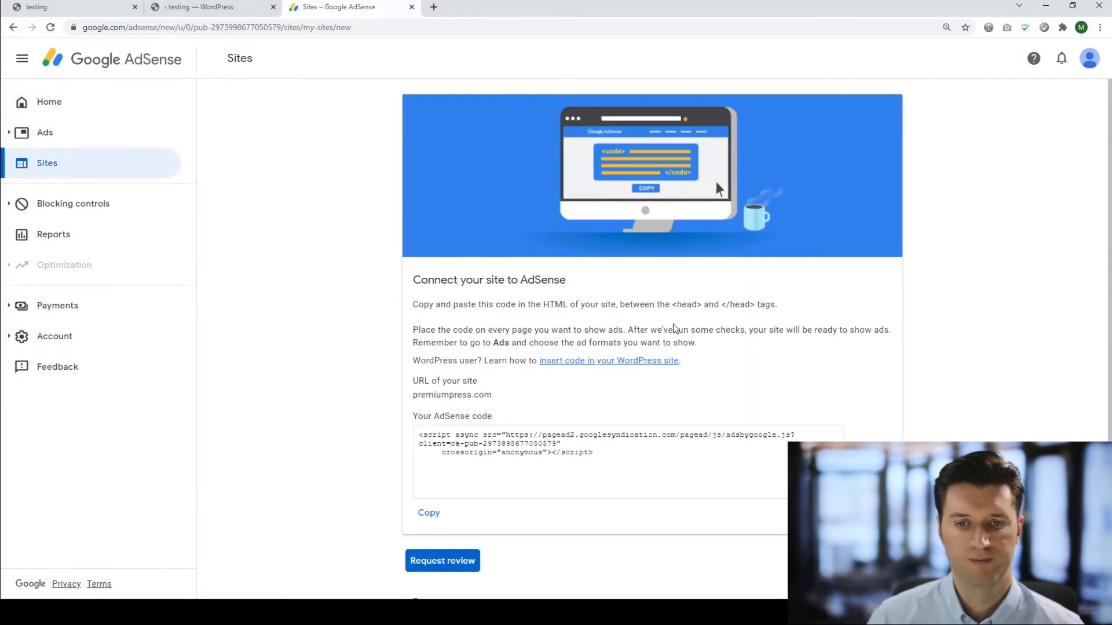
{"action": "scroll", "coordinate": [509, 320], "scroll_direction": "down", "scroll_amount": 1}
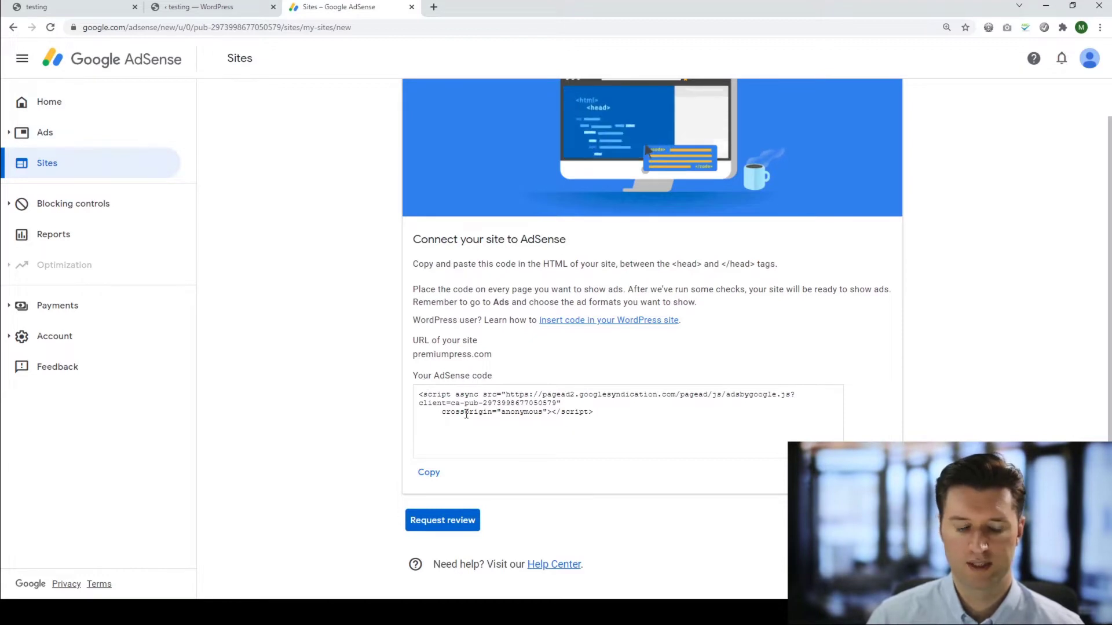
{"action": "left_click", "coordinate": [428, 476]}
- Paste the AdSense script into 'Your AdSense code', switch Enable to ON, and save
{"action": "left_click", "coordinate": [200, 5]}
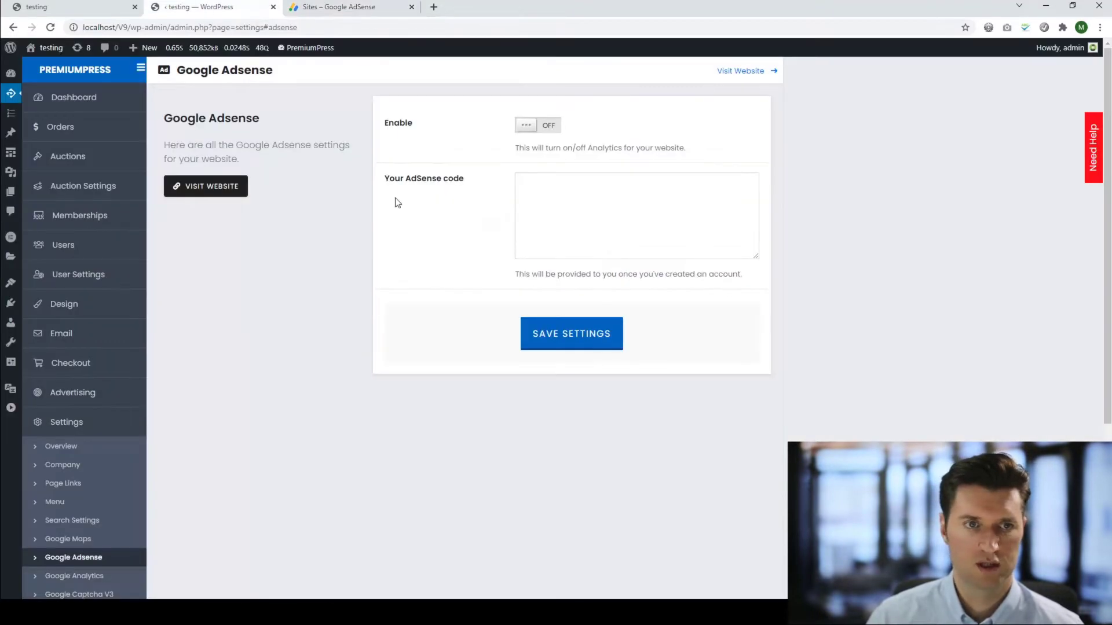
{"action": "key", "text": "ctrl+v"}
{"action": "left_click", "coordinate": [586, 334]}
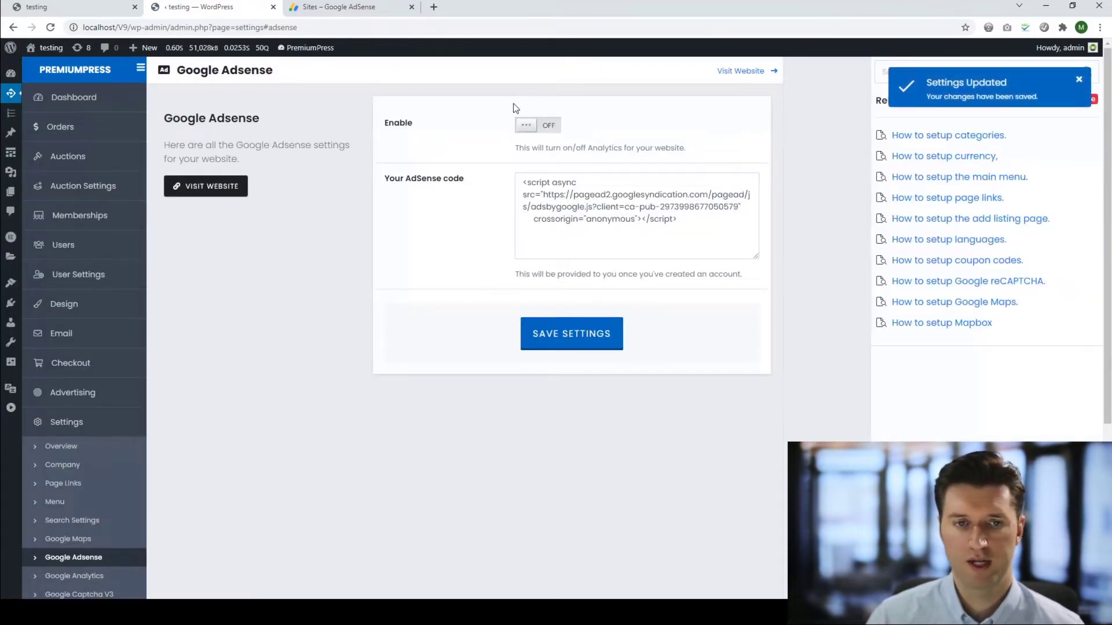
{"action": "left_click", "coordinate": [539, 128]}
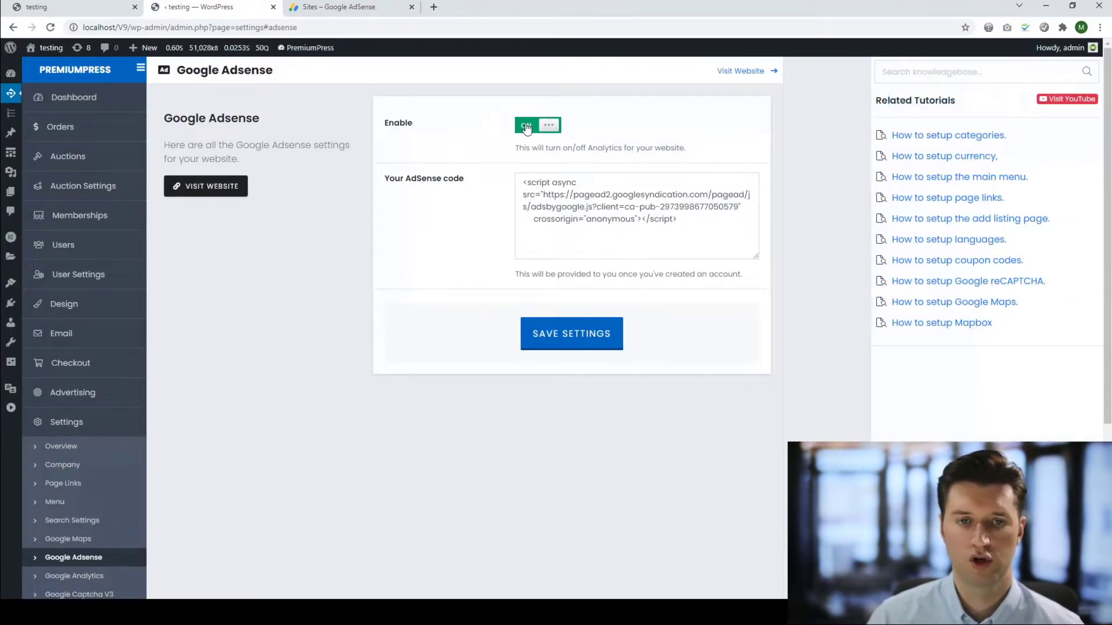
{"action": "left_click", "coordinate": [526, 129]}
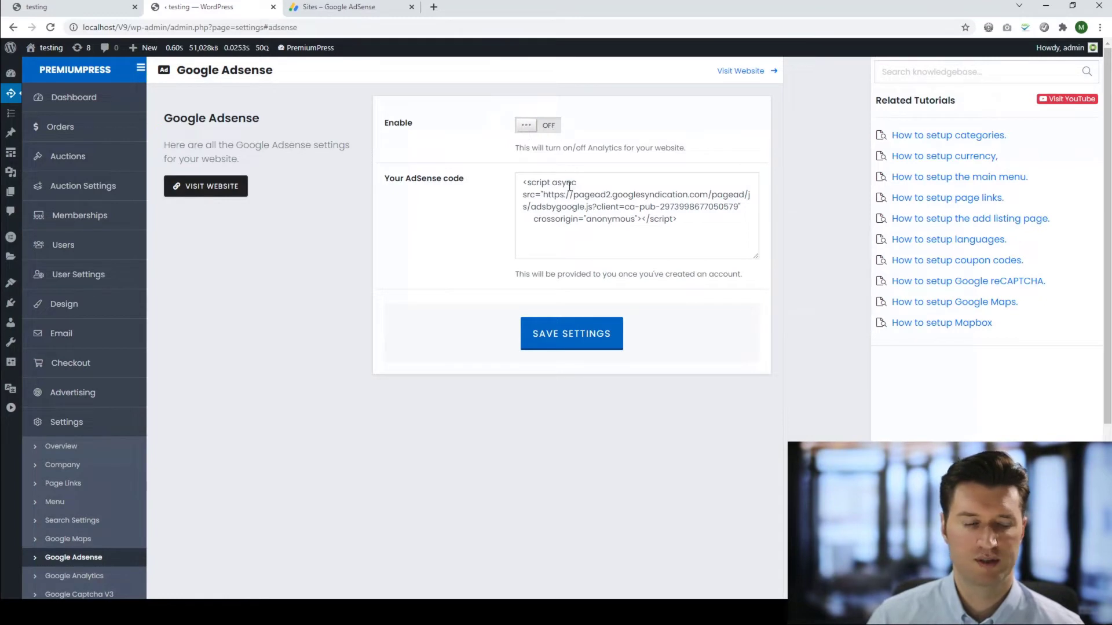
{"action": "left_click", "coordinate": [537, 128]}
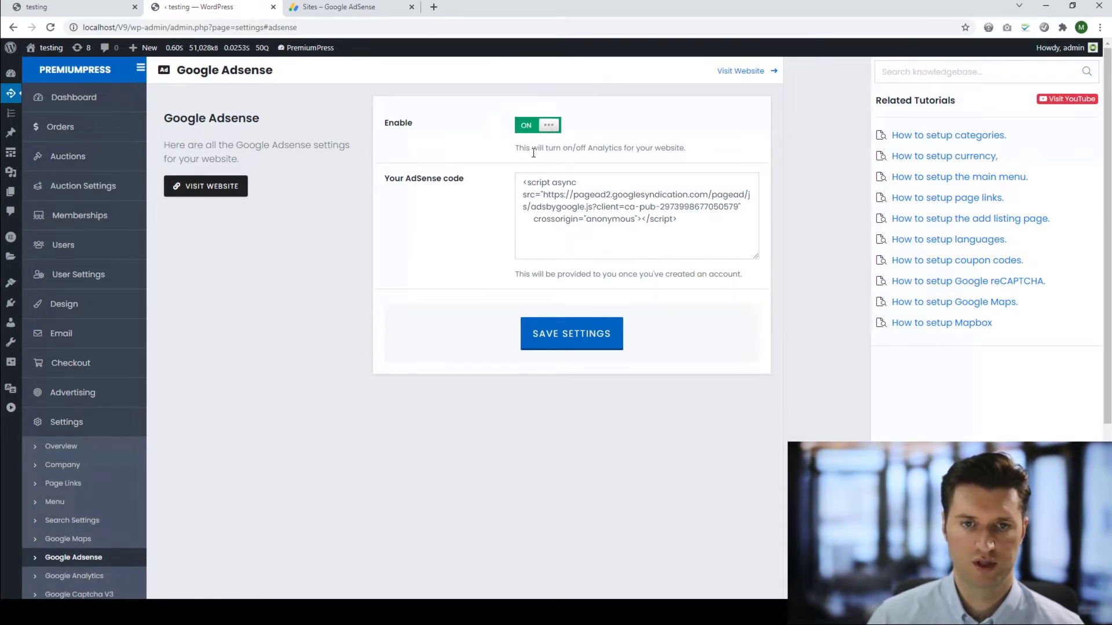
{"action": "left_click", "coordinate": [573, 339]}
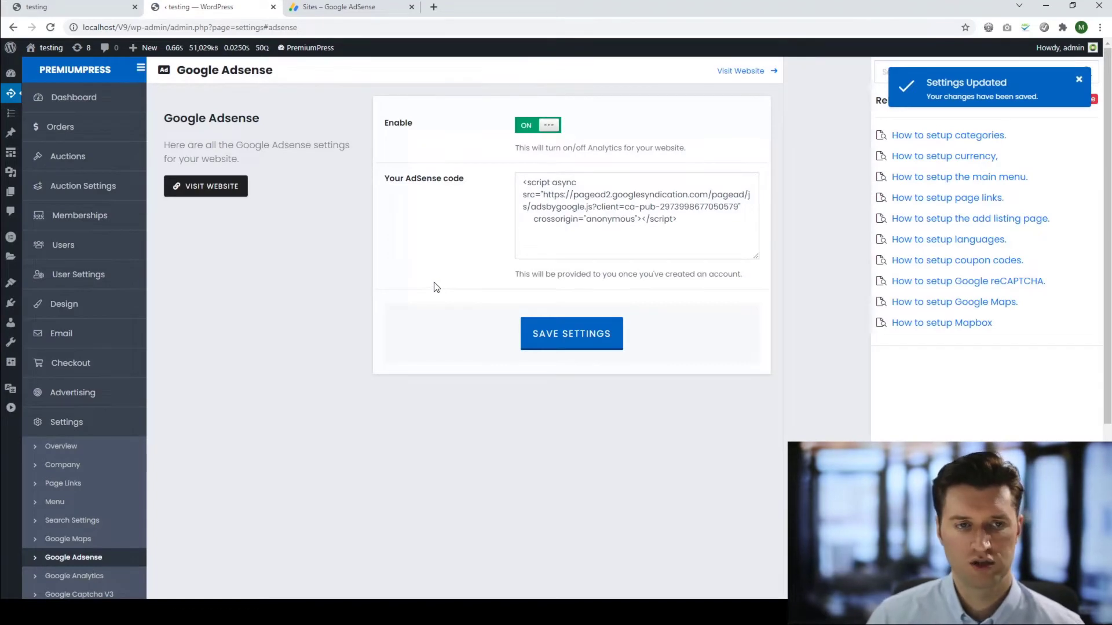
- View the live site and the Example Auction 19 listing, then return to the Adsense settings tab
{"action": "left_click", "coordinate": [741, 72]}
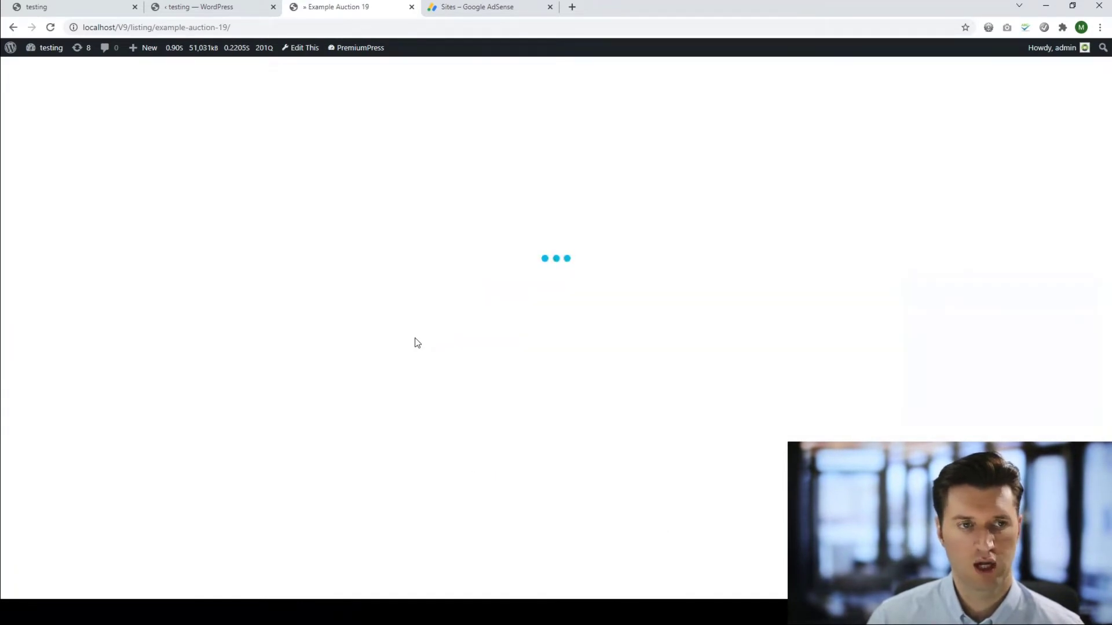
{"action": "scroll", "coordinate": [660, 408], "scroll_direction": "down", "scroll_amount": 2}
{"action": "scroll", "coordinate": [742, 491], "scroll_direction": "down", "scroll_amount": 2}
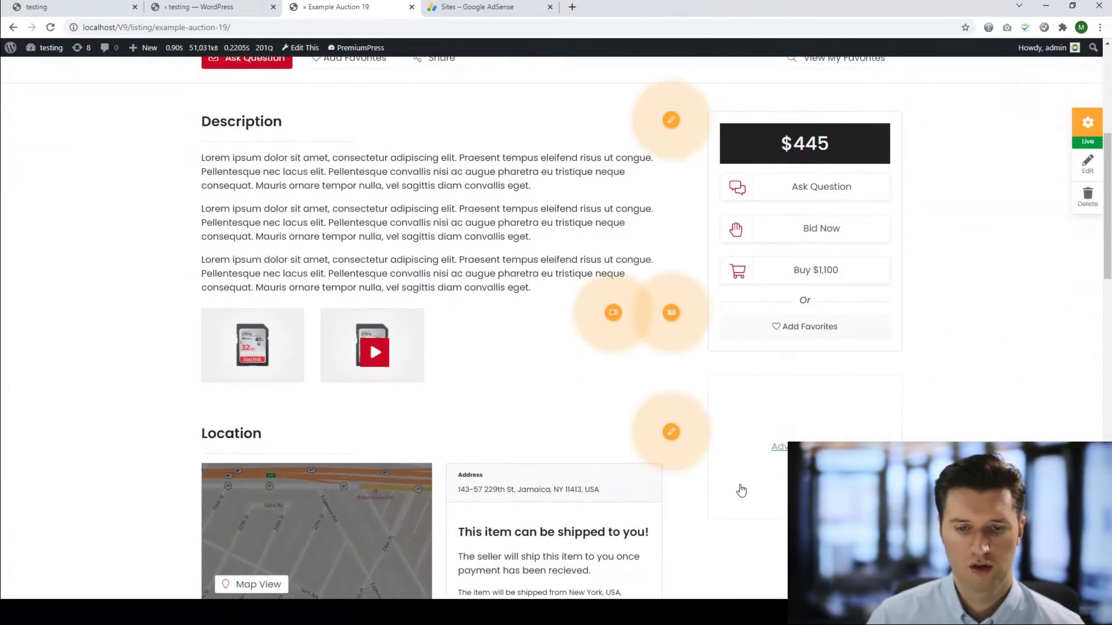
{"action": "scroll", "coordinate": [683, 342], "scroll_direction": "down", "scroll_amount": 1}
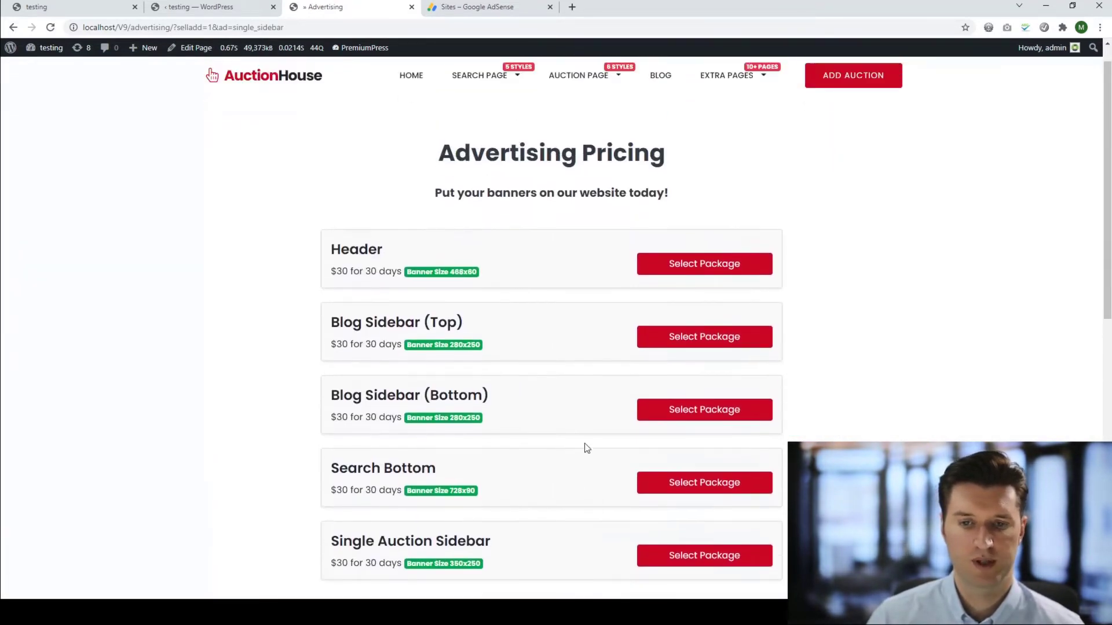
{"action": "scroll", "coordinate": [504, 395], "scroll_direction": "down", "scroll_amount": 1}
{"action": "scroll", "coordinate": [512, 397], "scroll_direction": "up", "scroll_amount": 1}
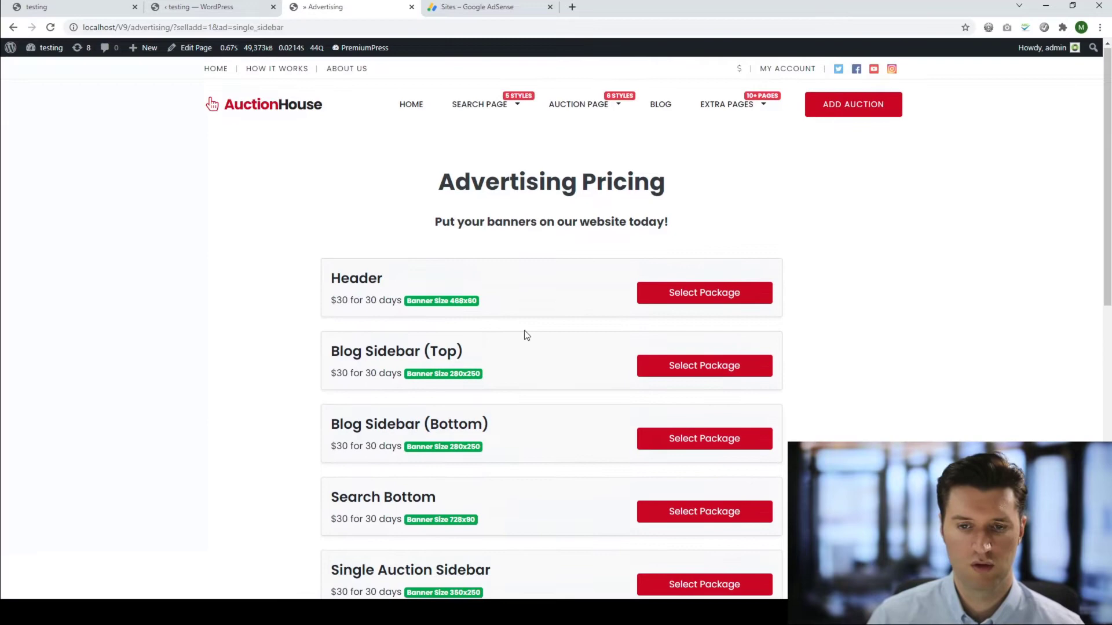
{"action": "scroll", "coordinate": [524, 332], "scroll_direction": "down", "scroll_amount": 1}
{"action": "scroll", "coordinate": [500, 341], "scroll_direction": "up", "scroll_amount": 1}
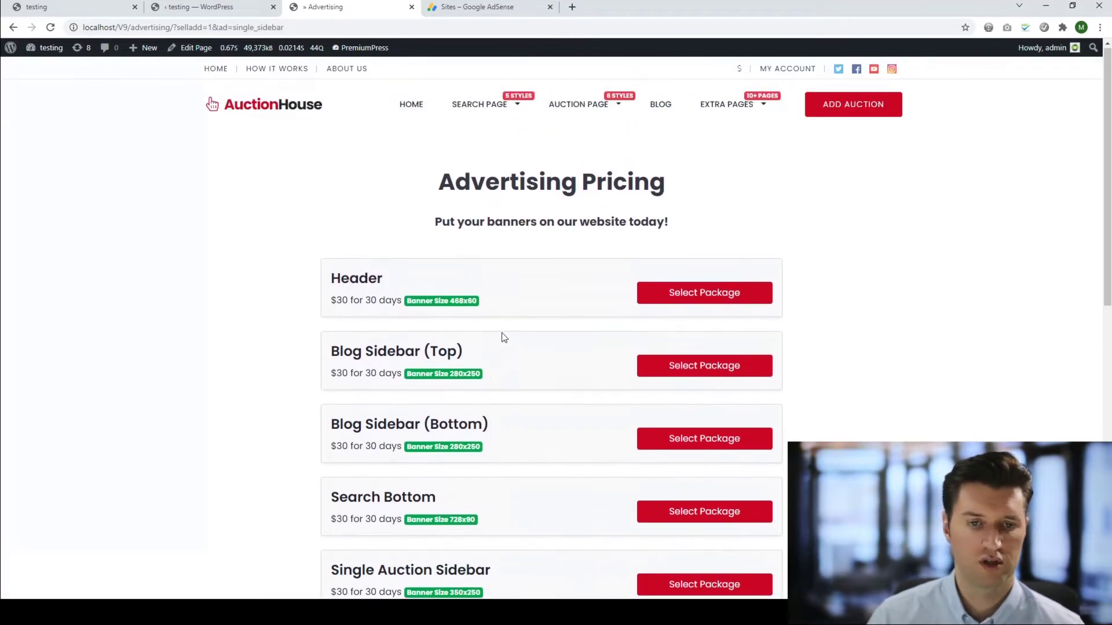
{"action": "left_click", "coordinate": [13, 28]}
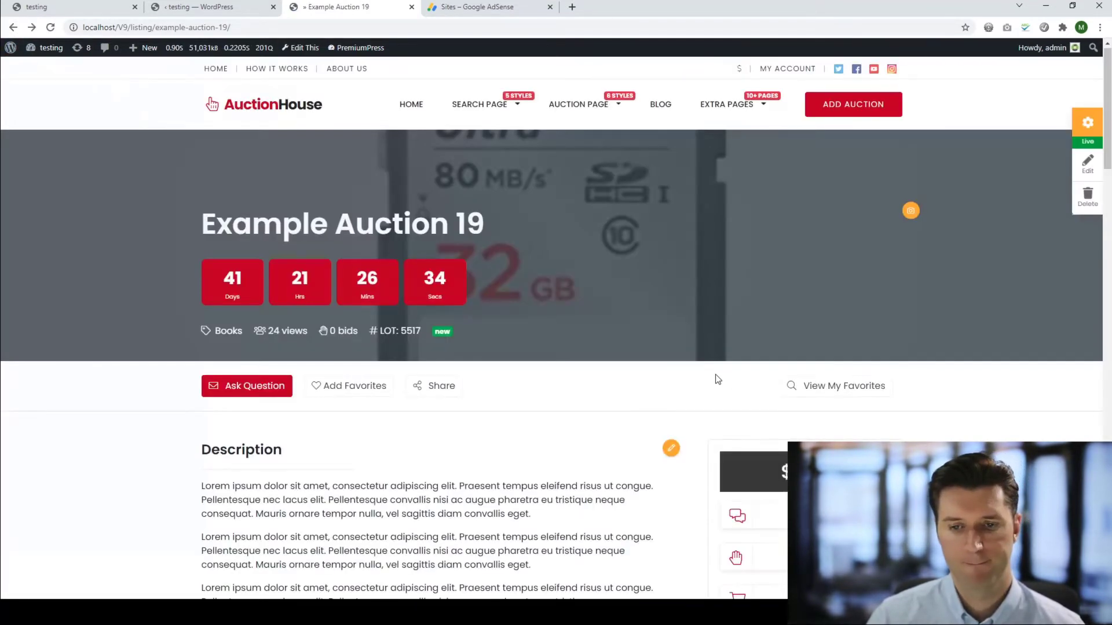
{"action": "scroll", "coordinate": [695, 374], "scroll_direction": "down", "scroll_amount": 1}
{"action": "scroll", "coordinate": [673, 382], "scroll_direction": "down", "scroll_amount": 3}
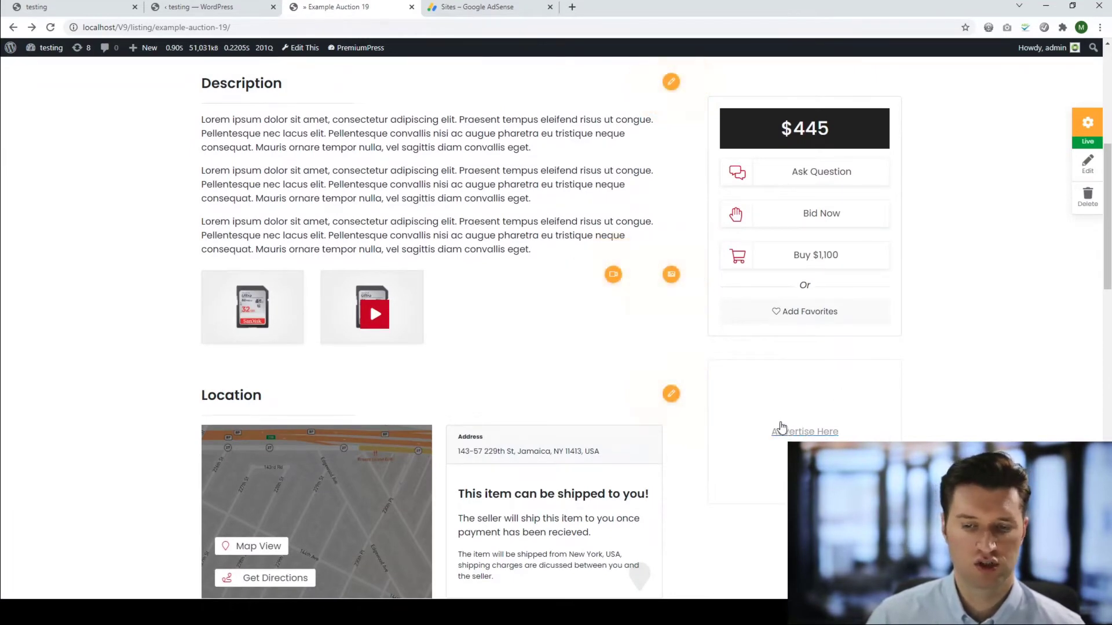
{"action": "scroll", "coordinate": [777, 425], "scroll_direction": "down", "scroll_amount": 1}
{"action": "scroll", "coordinate": [777, 426], "scroll_direction": "up", "scroll_amount": 1}
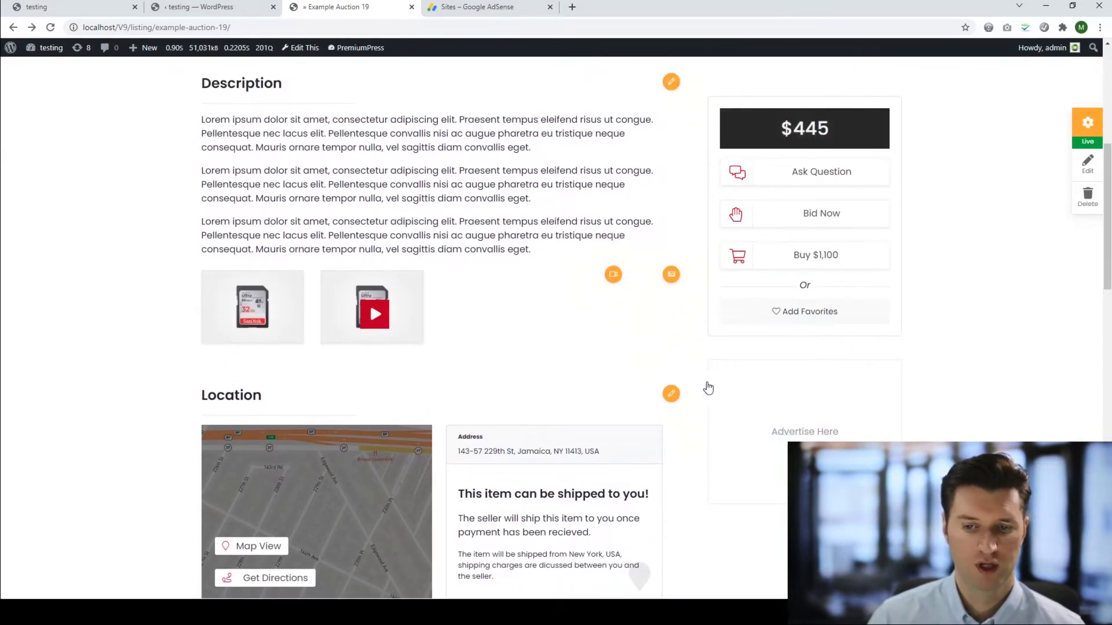
{"action": "scroll", "coordinate": [608, 330], "scroll_direction": "up", "scroll_amount": 1}
{"action": "left_click", "coordinate": [198, 7]}
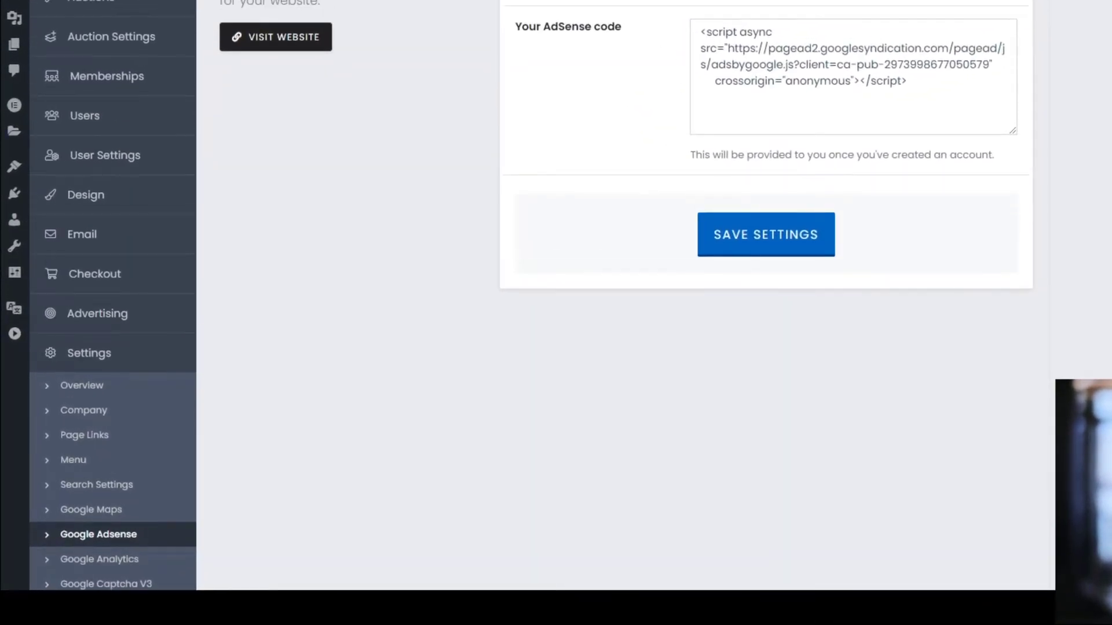
{"action": "scroll", "coordinate": [144, 272], "scroll_direction": "down", "scroll_amount": 1}
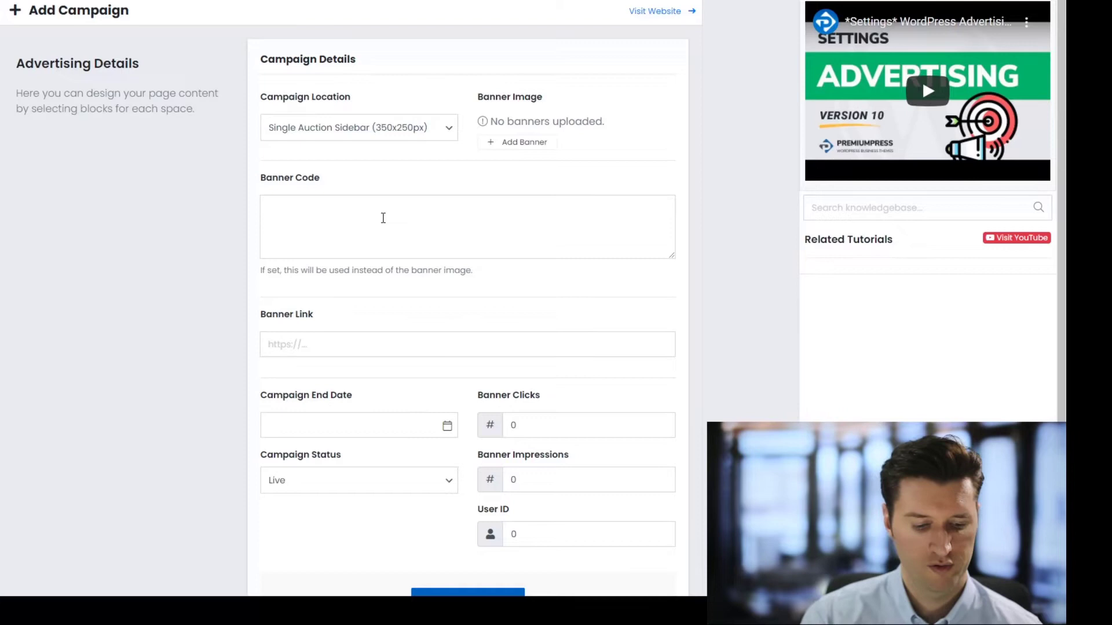
{"action": "type", "text": "testing"}
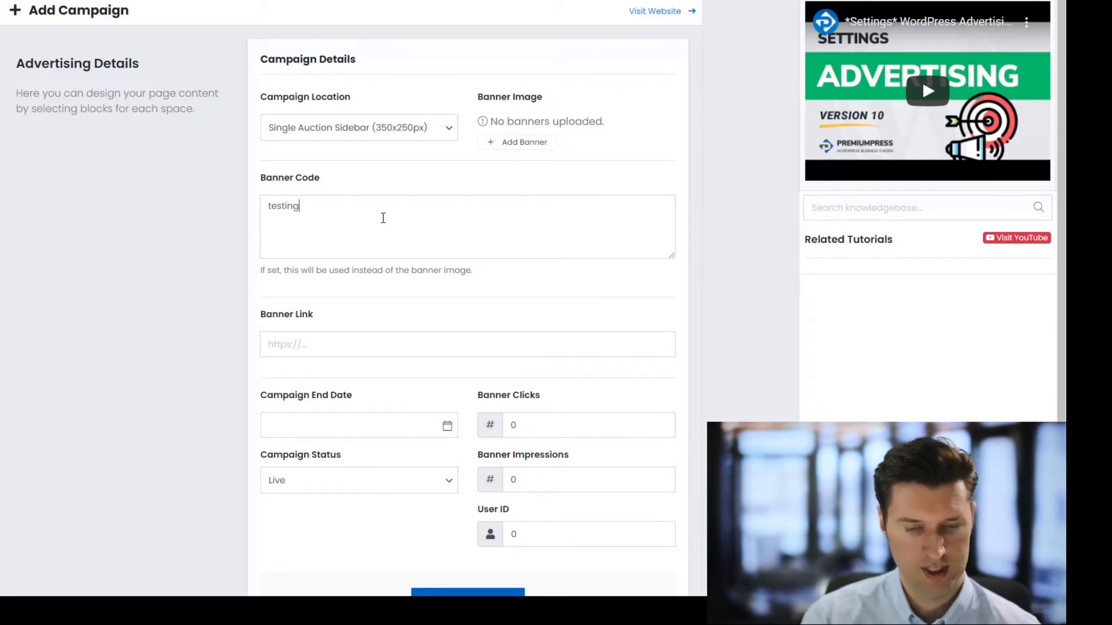
{"action": "type", "text": " 123"}
{"action": "scroll", "coordinate": [542, 422], "scroll_direction": "down", "scroll_amount": 1}
{"action": "scroll", "coordinate": [477, 494], "scroll_direction": "down", "scroll_amount": 2}
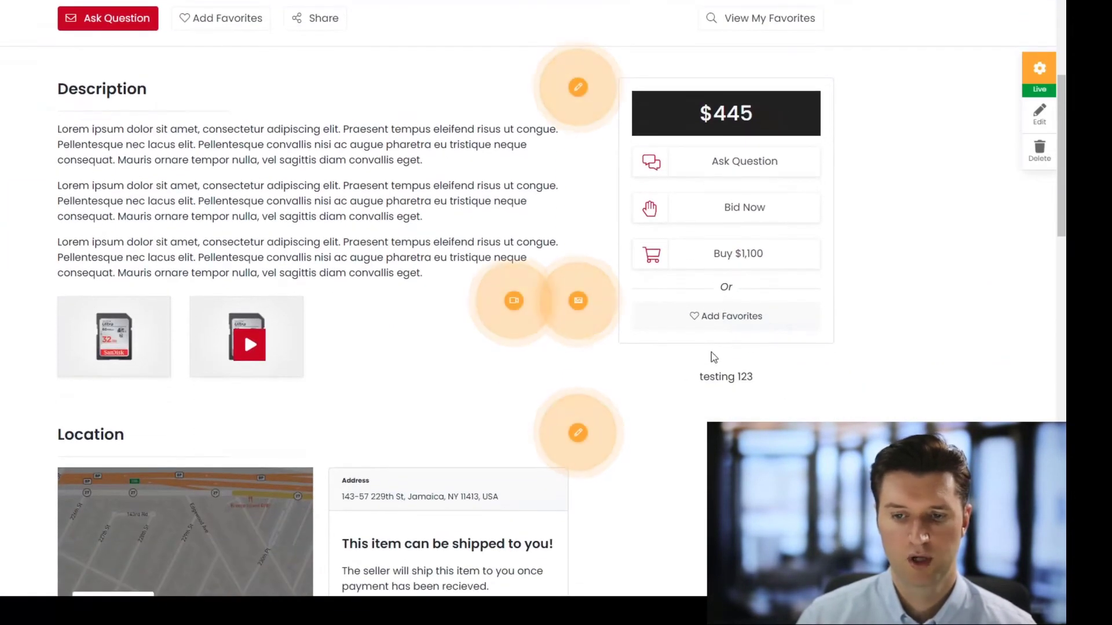
- Select, then deselect, the 'testing 123' banner text on the auction page
{"action": "left_click_drag", "start_coordinate": [762, 379], "coordinate": [728, 409]}
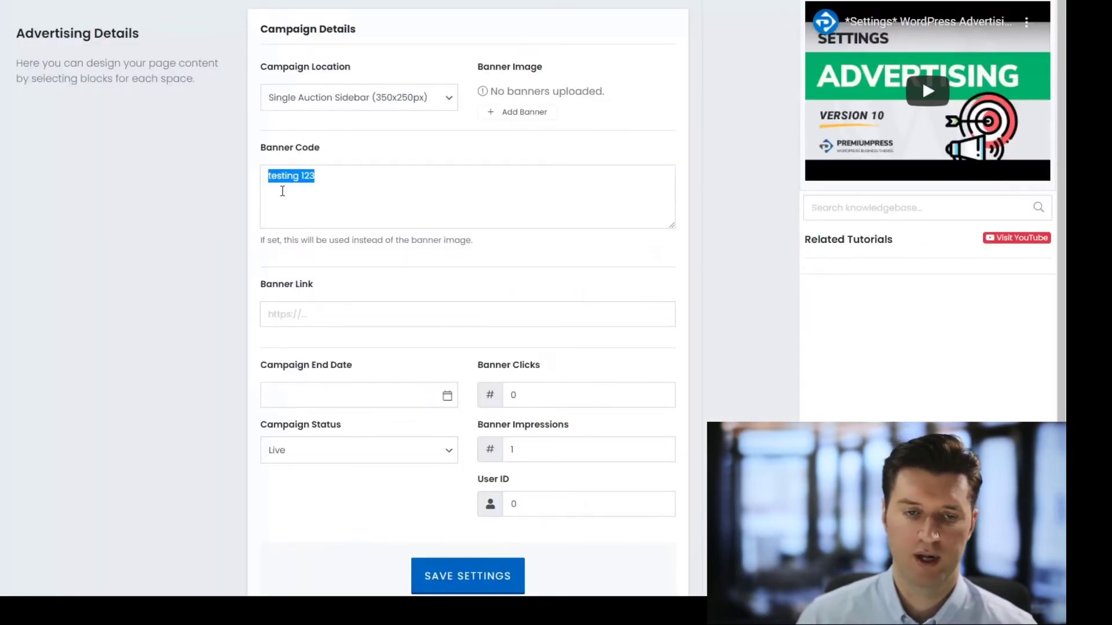
{"action": "left_click", "coordinate": [351, 167]}
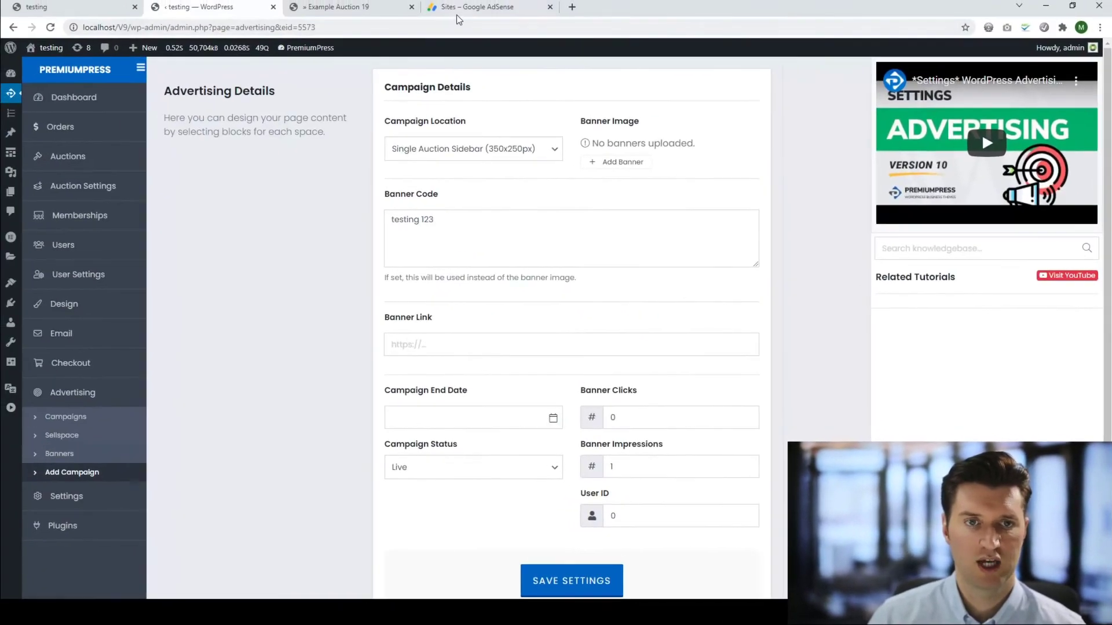
- In AdSense Ads > Overview > By ad unit, create a Display ads unit named 'testing 123'
{"action": "left_click", "coordinate": [474, 7]}
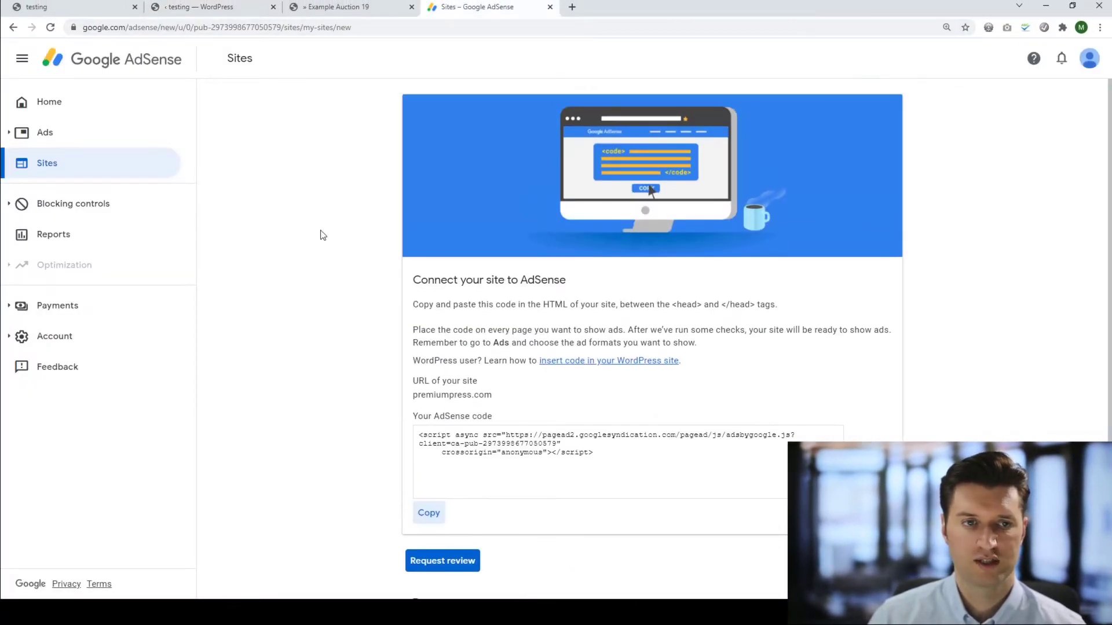
{"action": "left_click", "coordinate": [50, 105]}
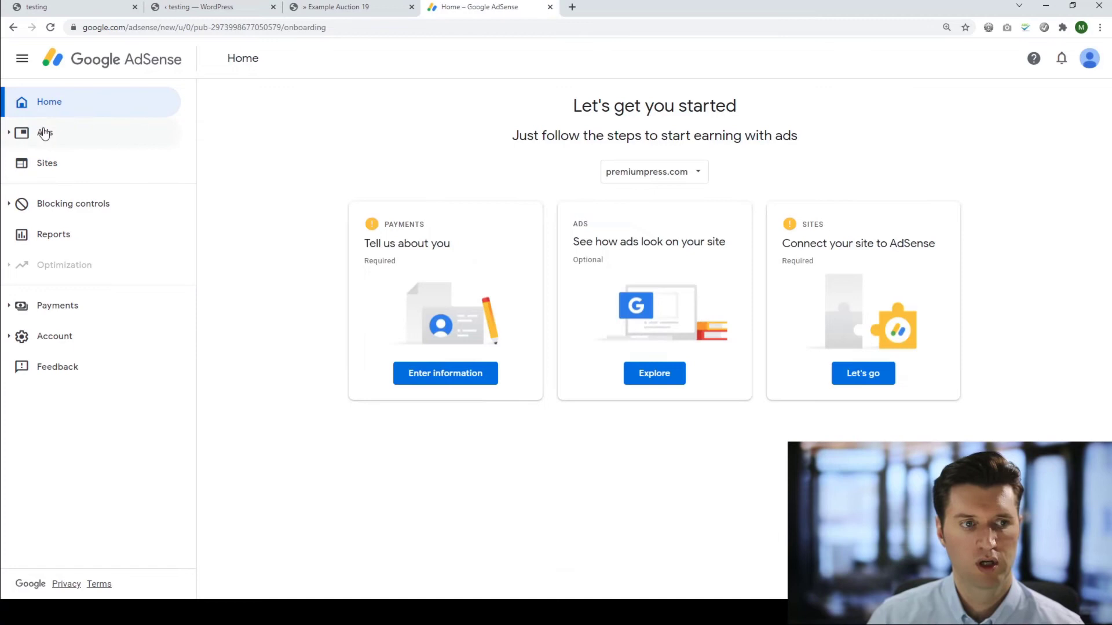
{"action": "left_click", "coordinate": [44, 132]}
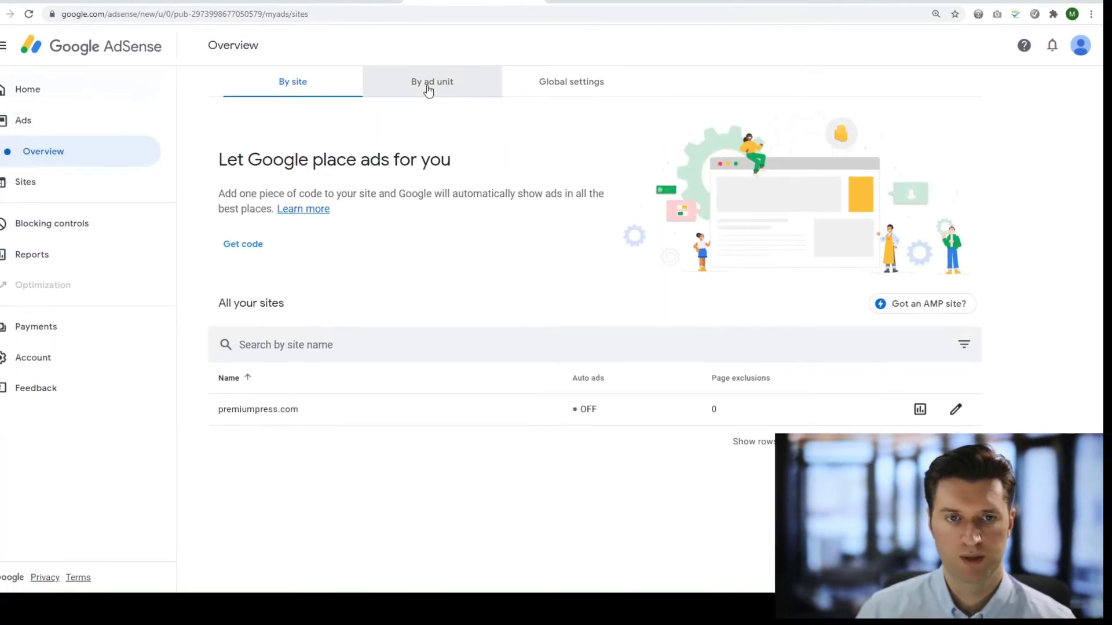
{"action": "left_click", "coordinate": [444, 86]}
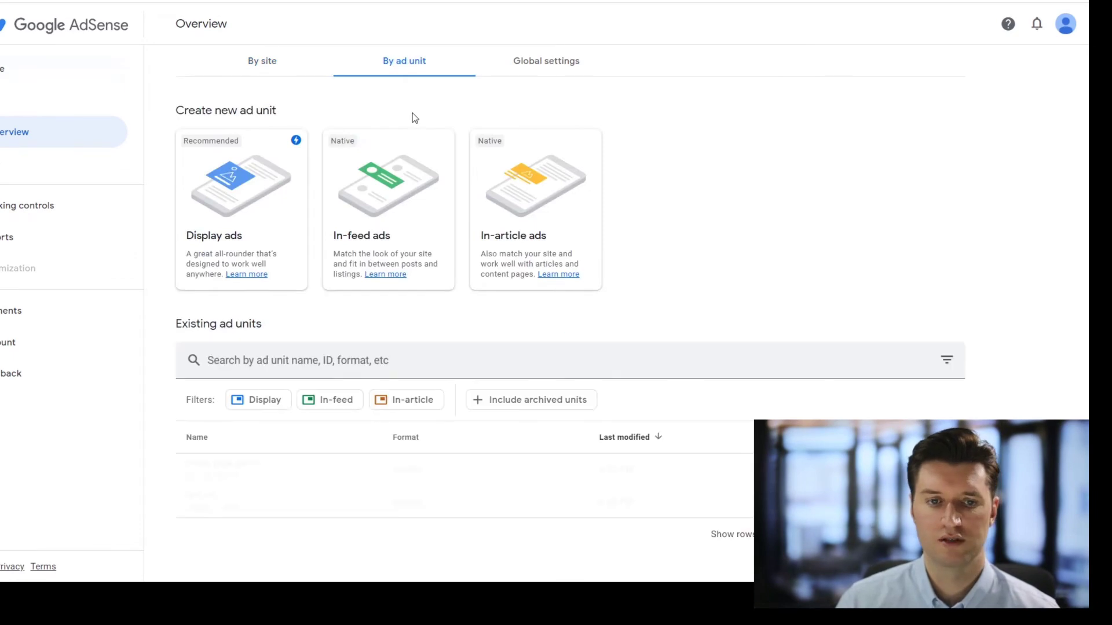
{"action": "left_click", "coordinate": [228, 191]}
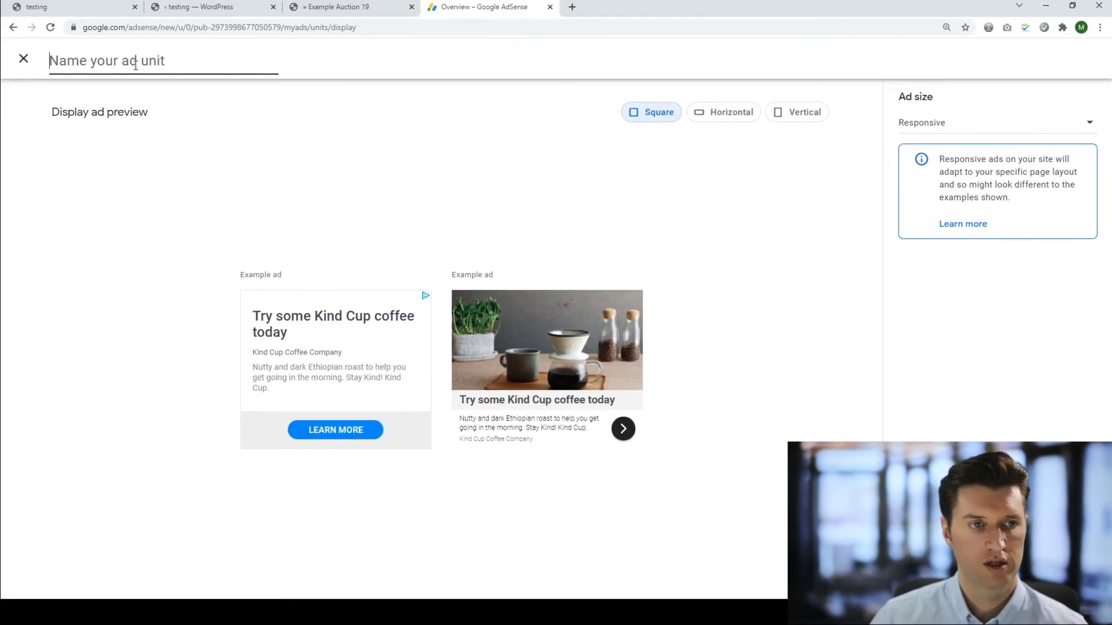
{"action": "type", "text": "testing 123"}
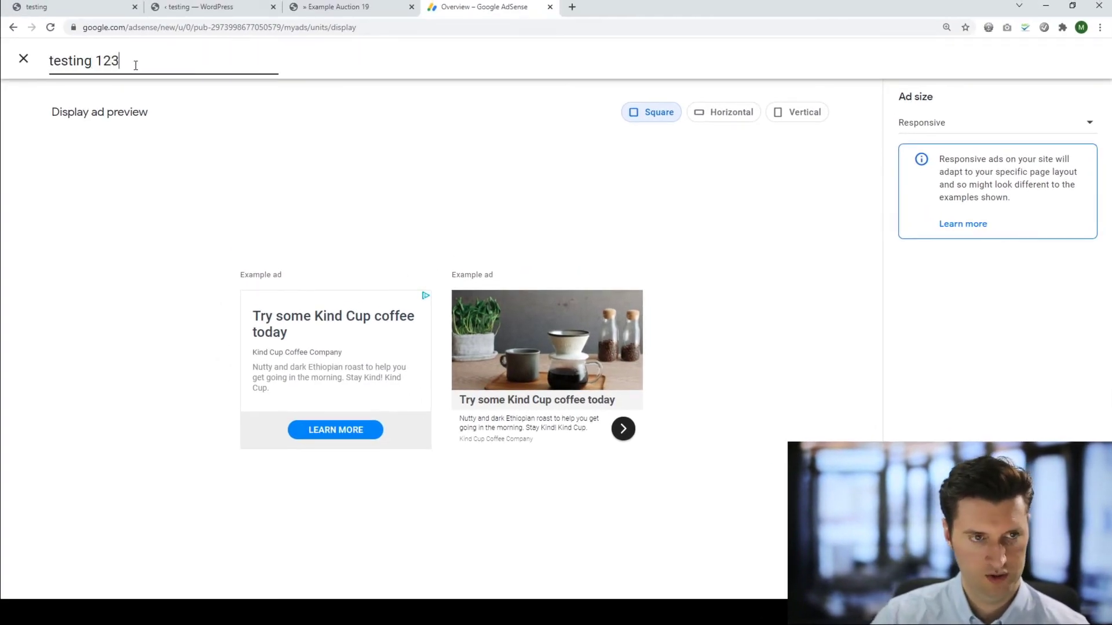
{"action": "key", "text": "Return"}
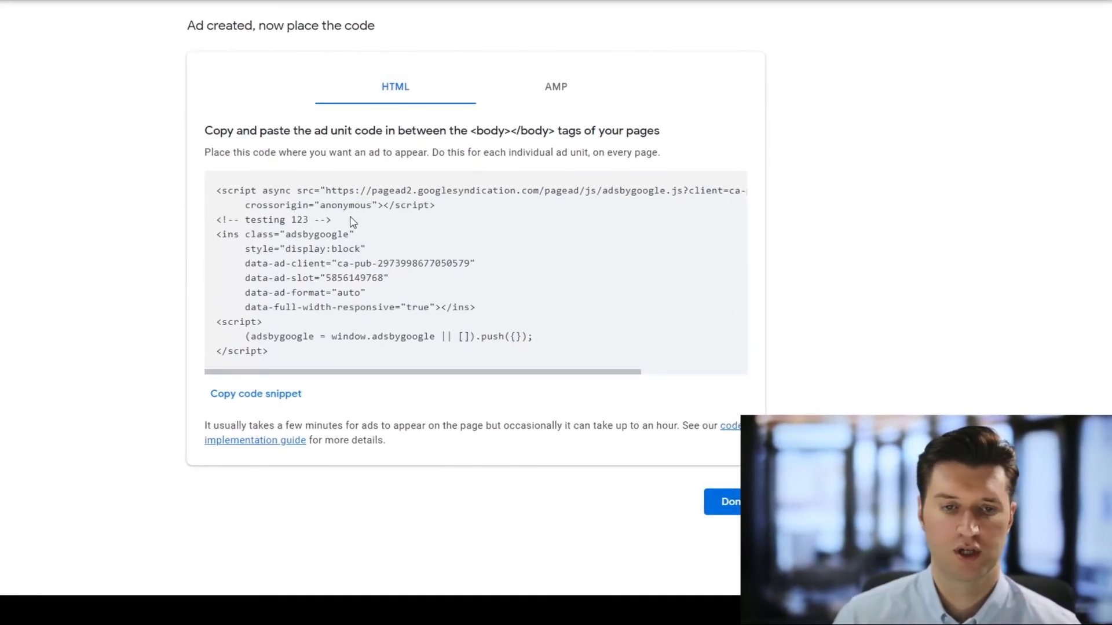
- Copy the 'testing 123' ad unit code over the campaign's 'testing 123' Banner Code and save
{"action": "left_click_drag", "start_coordinate": [438, 209], "coordinate": [279, 198]}
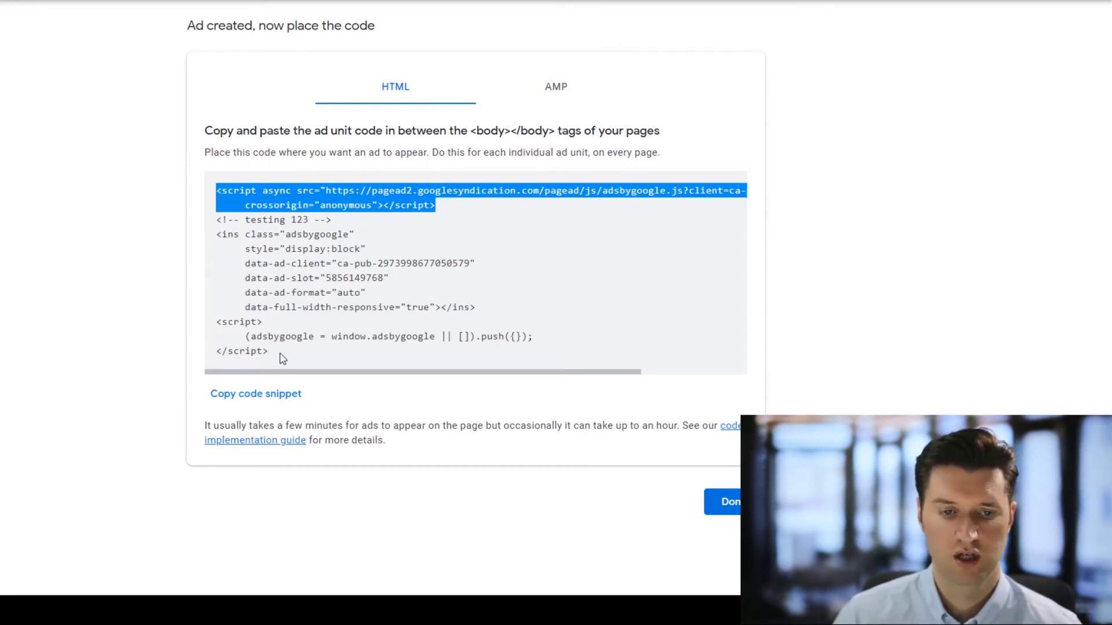
{"action": "mouse_move", "coordinate": [281, 358]}
{"action": "left_mouse_down"}
{"action": "mouse_move", "coordinate": [221, 324]}
{"action": "mouse_move", "coordinate": [220, 227]}
{"action": "left_mouse_up"}
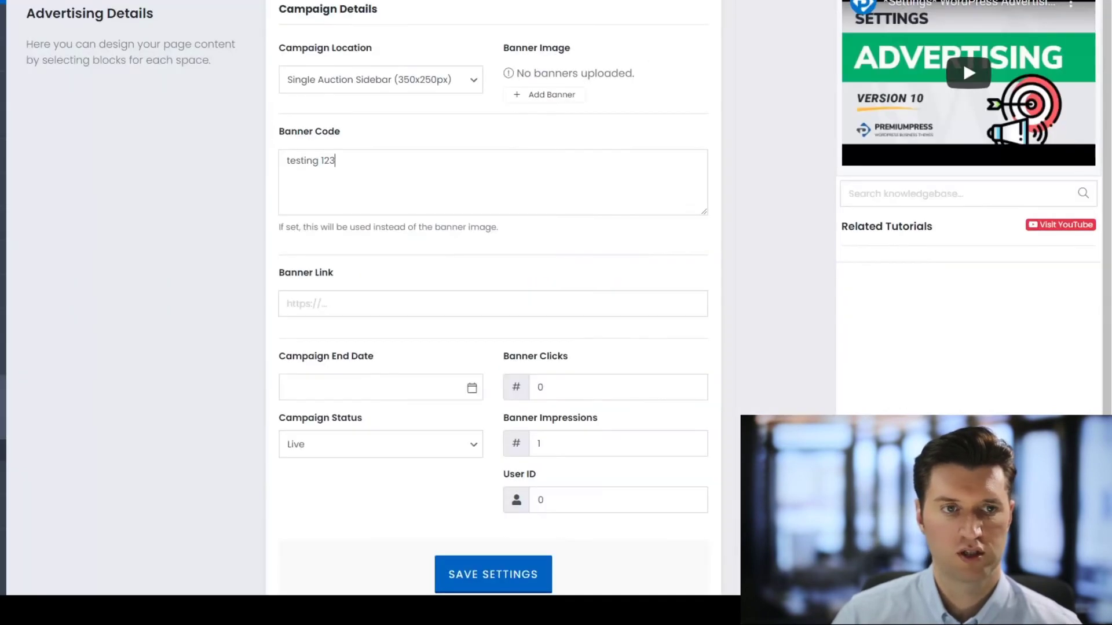
{"action": "left_click_drag", "start_coordinate": [365, 160], "coordinate": [228, 151]}
{"action": "key", "text": "ctrl+v"}
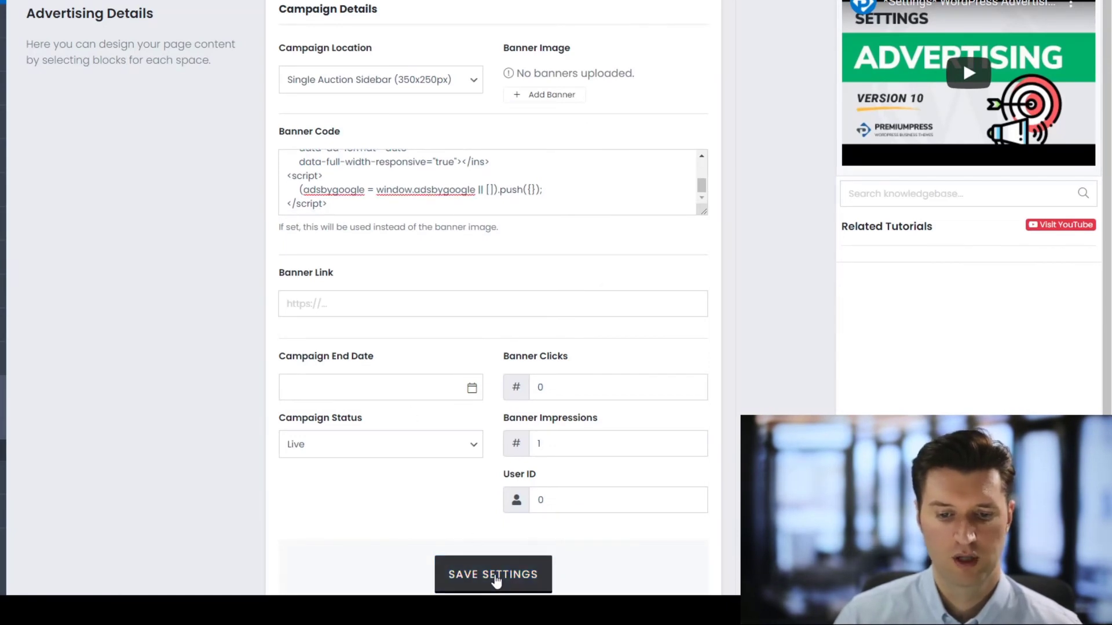
{"action": "left_click", "coordinate": [496, 578]}
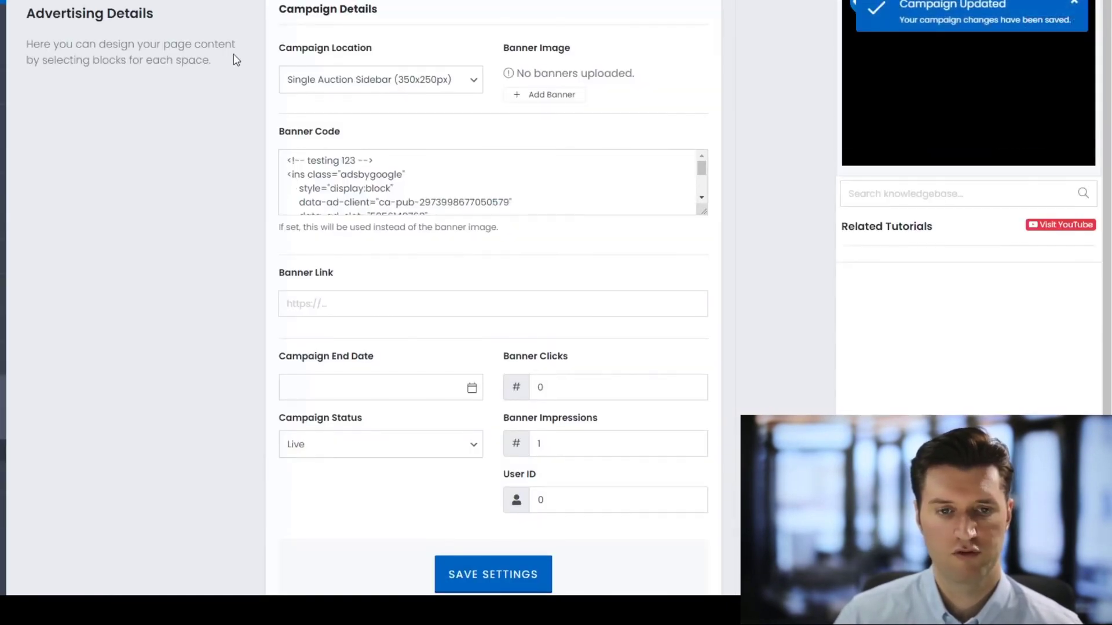
{"action": "scroll", "coordinate": [576, 278], "scroll_direction": "down", "scroll_amount": 2}
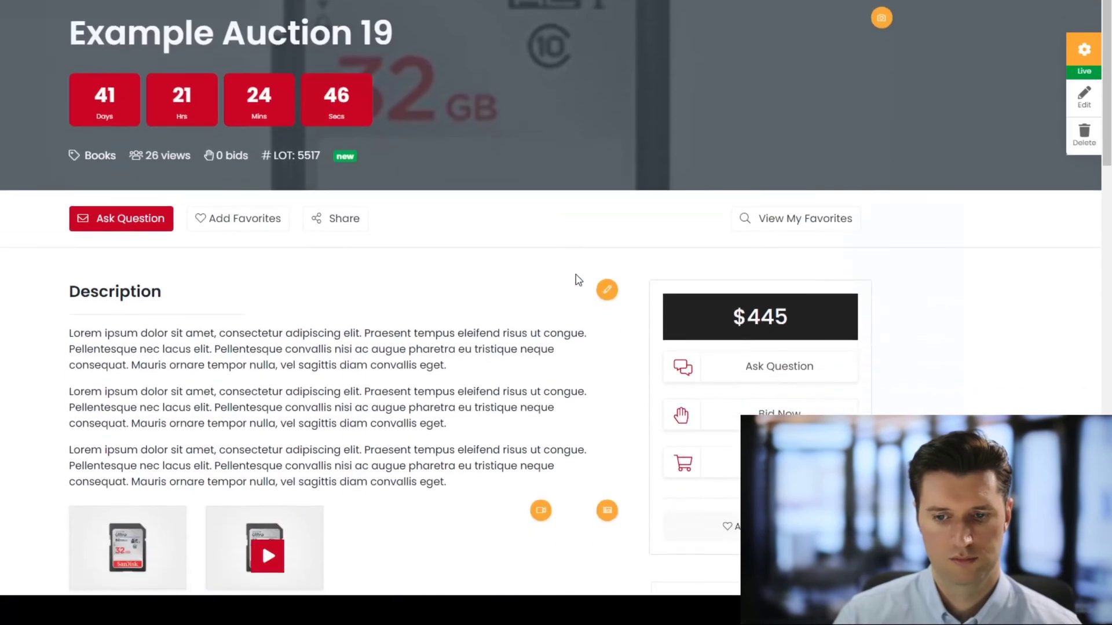
{"action": "scroll", "coordinate": [576, 280], "scroll_direction": "down", "scroll_amount": 3}
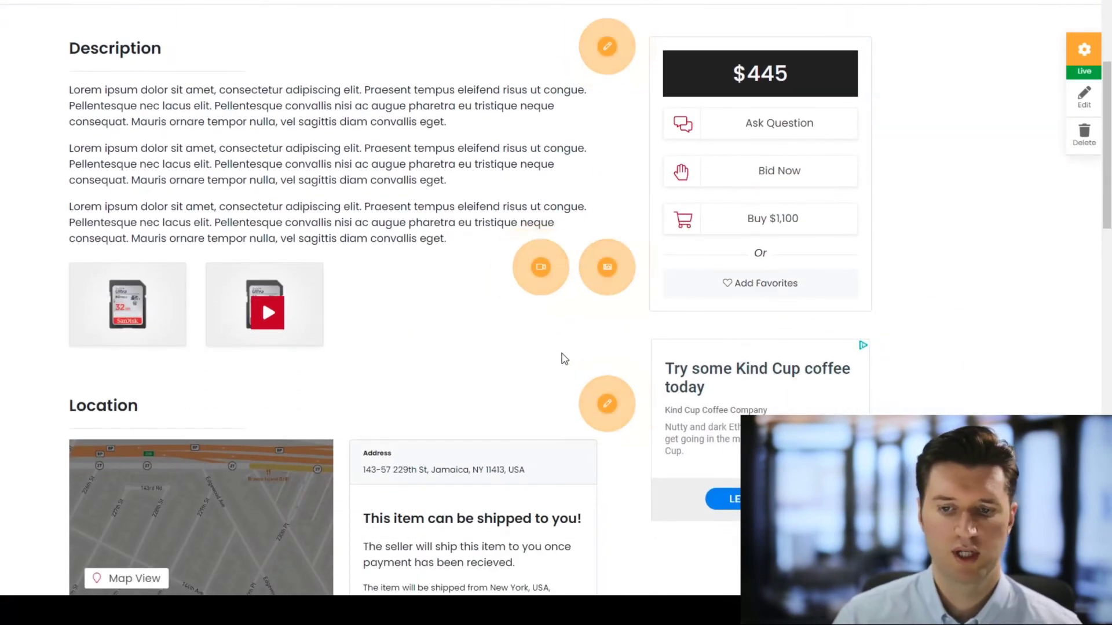
{"action": "scroll", "coordinate": [562, 359], "scroll_direction": "down", "scroll_amount": 1}
{"action": "scroll", "coordinate": [856, 379], "scroll_direction": "up", "scroll_amount": 3}
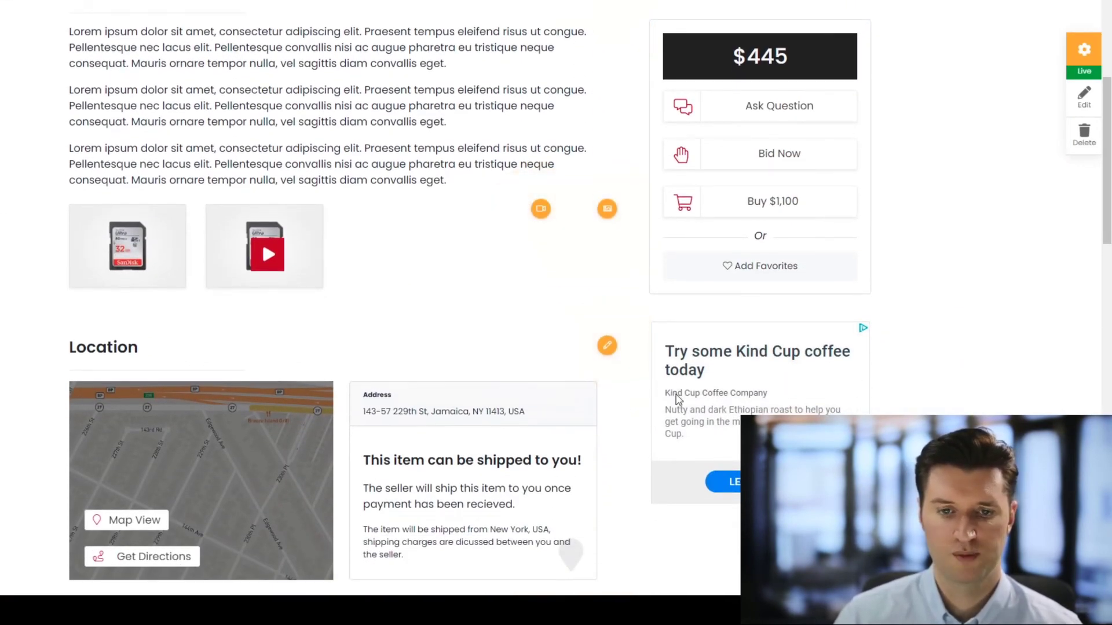
{"action": "scroll", "coordinate": [708, 415], "scroll_direction": "down", "scroll_amount": 1}
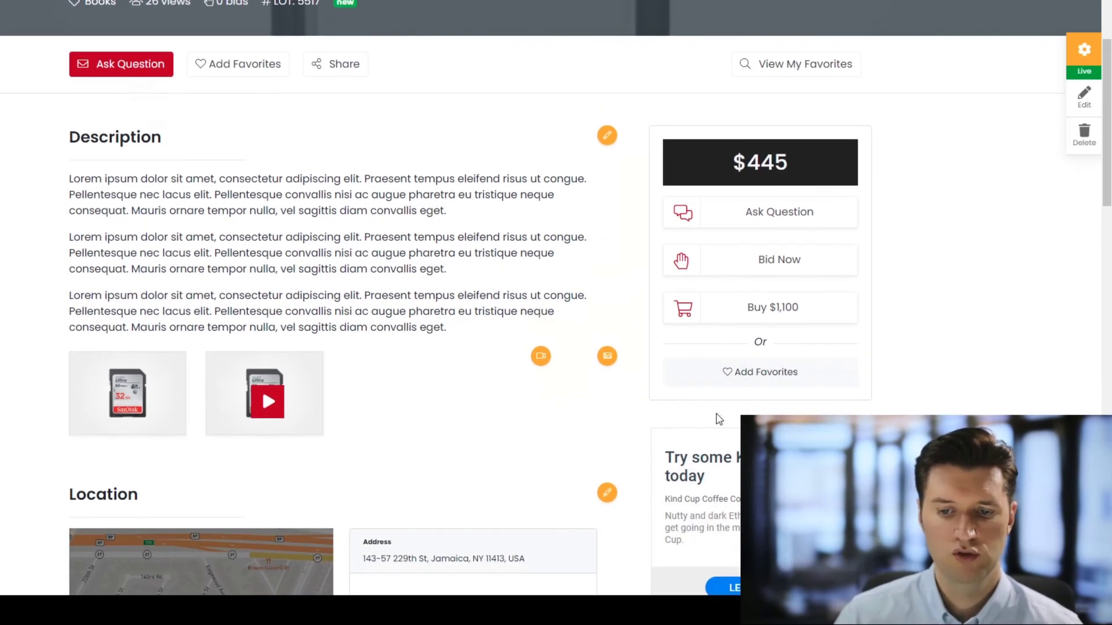
{"action": "scroll", "coordinate": [608, 410], "scroll_direction": "up", "scroll_amount": 1}
{"action": "scroll", "coordinate": [530, 414], "scroll_direction": "up", "scroll_amount": 1}
{"action": "scroll", "coordinate": [522, 375], "scroll_direction": "up", "scroll_amount": 1}
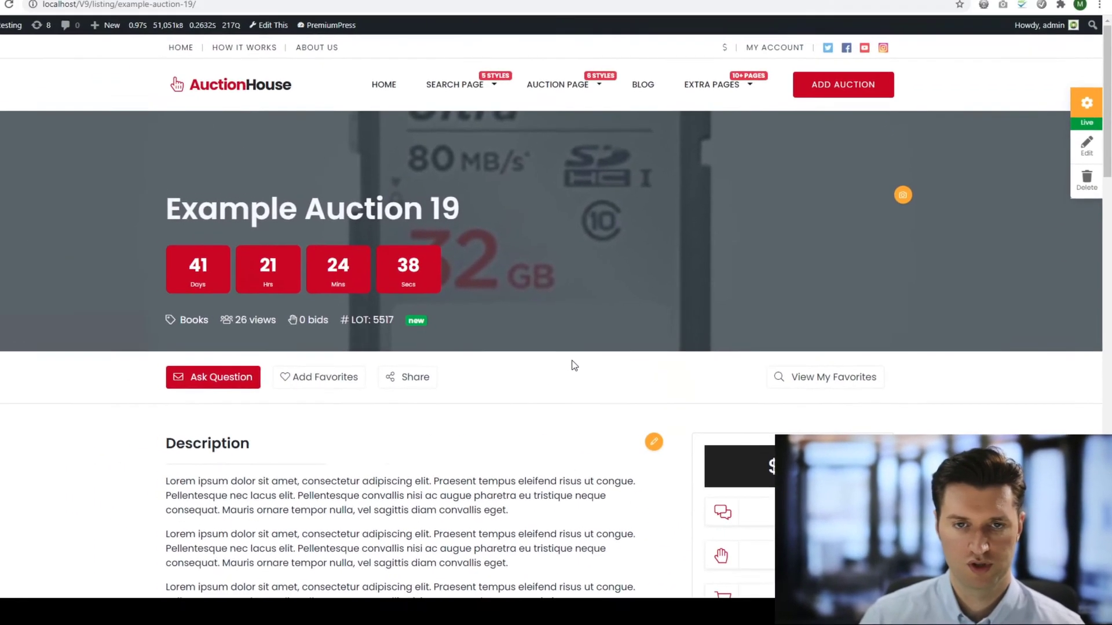